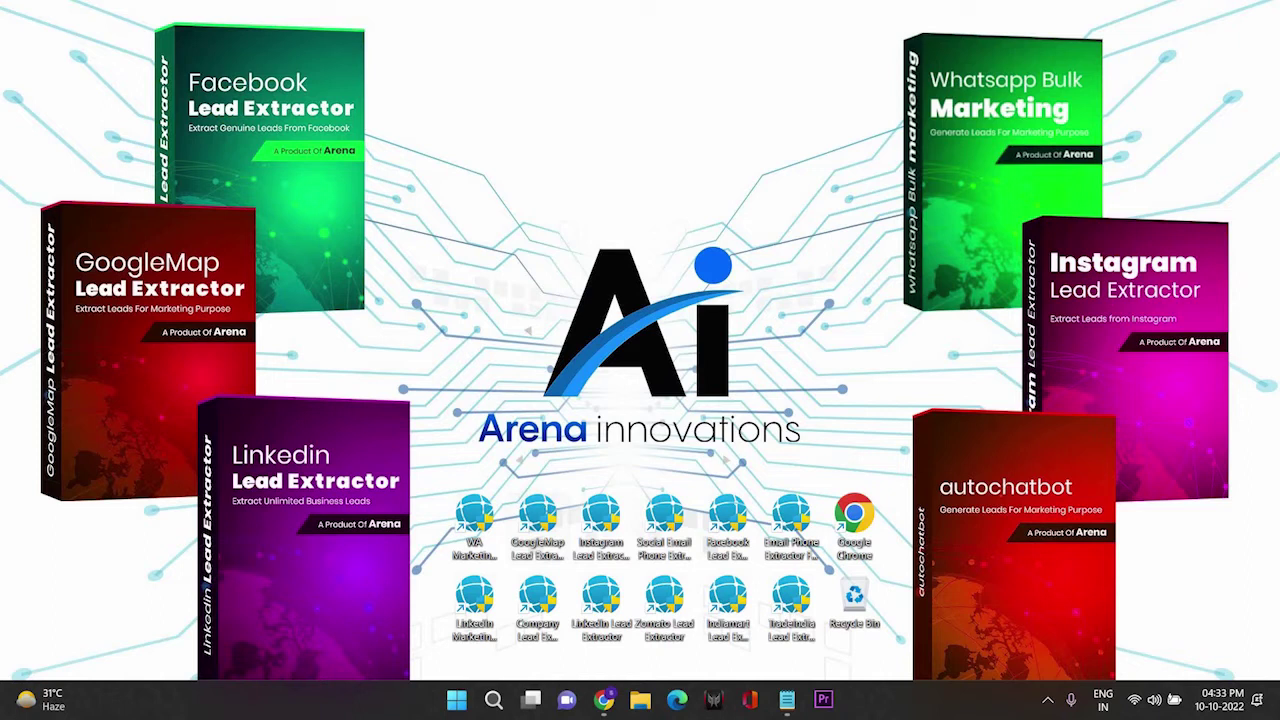
# Launch GoogleMap Lead Extractor, dismiss the product announcement and maximize its window.
pyautogui.click(538, 510)
pyautogui.doubleClick(537, 500)
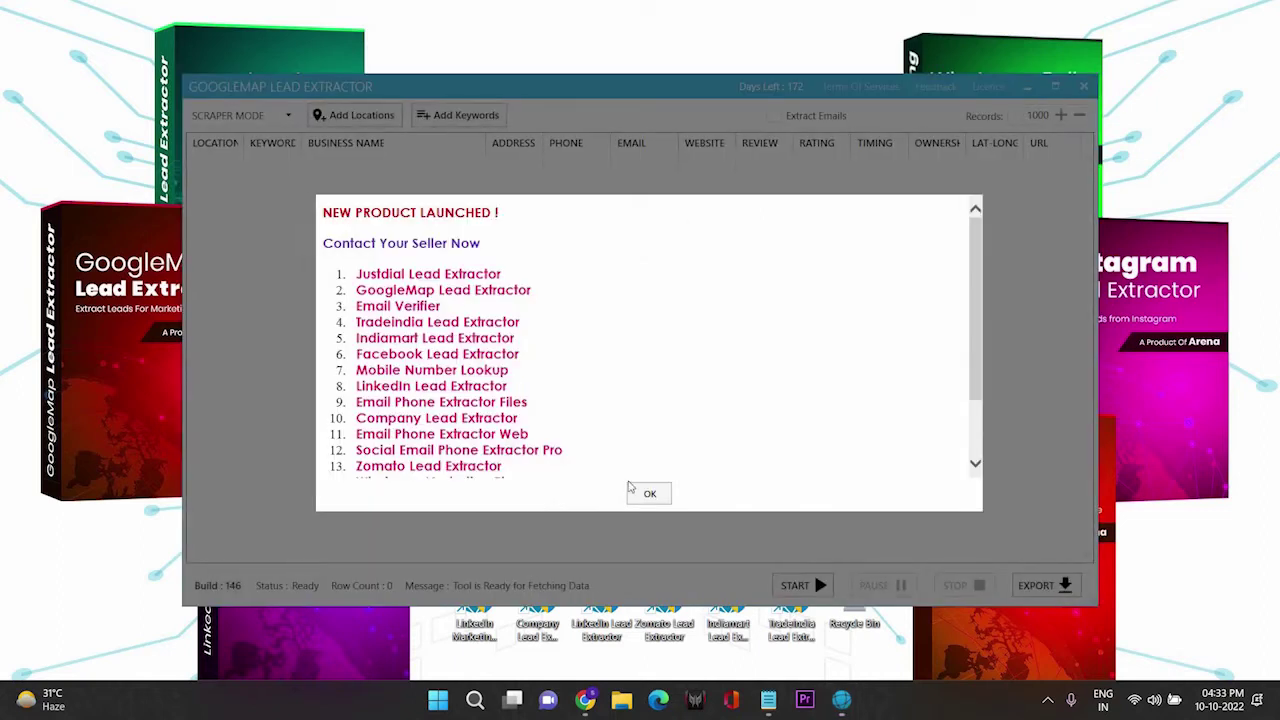
pyautogui.click(645, 494)
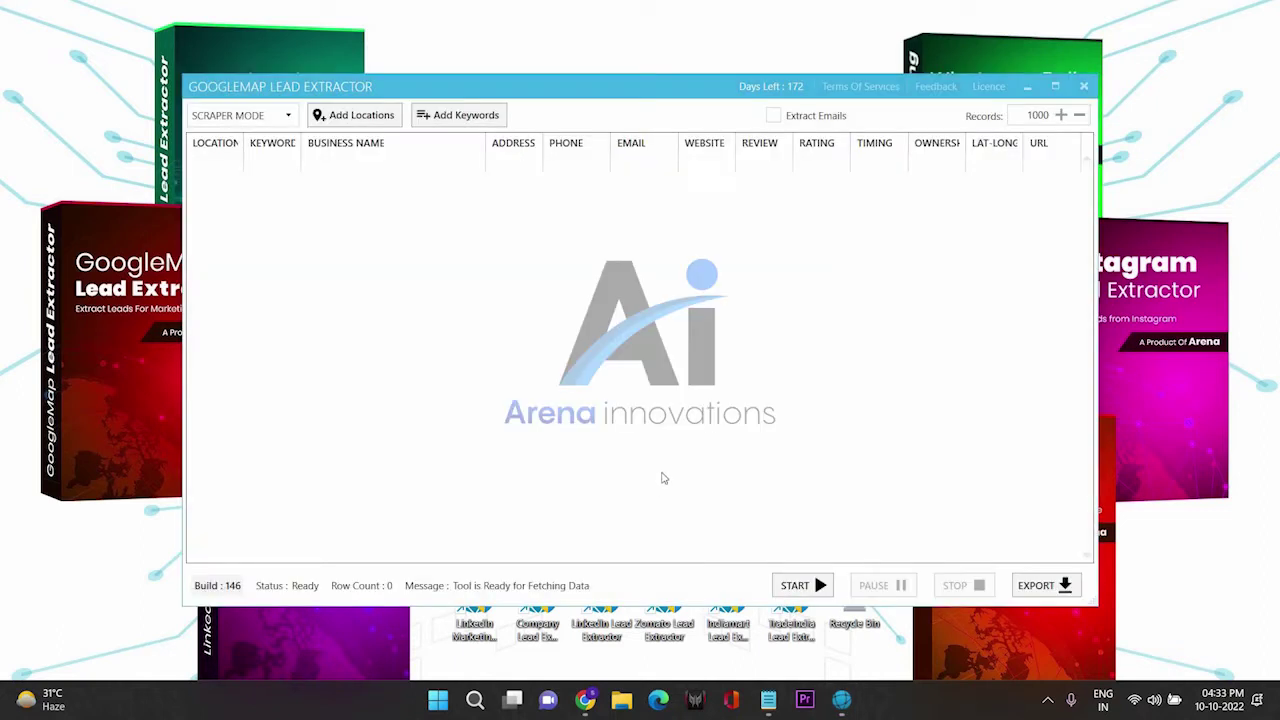
pyautogui.click(1058, 87)
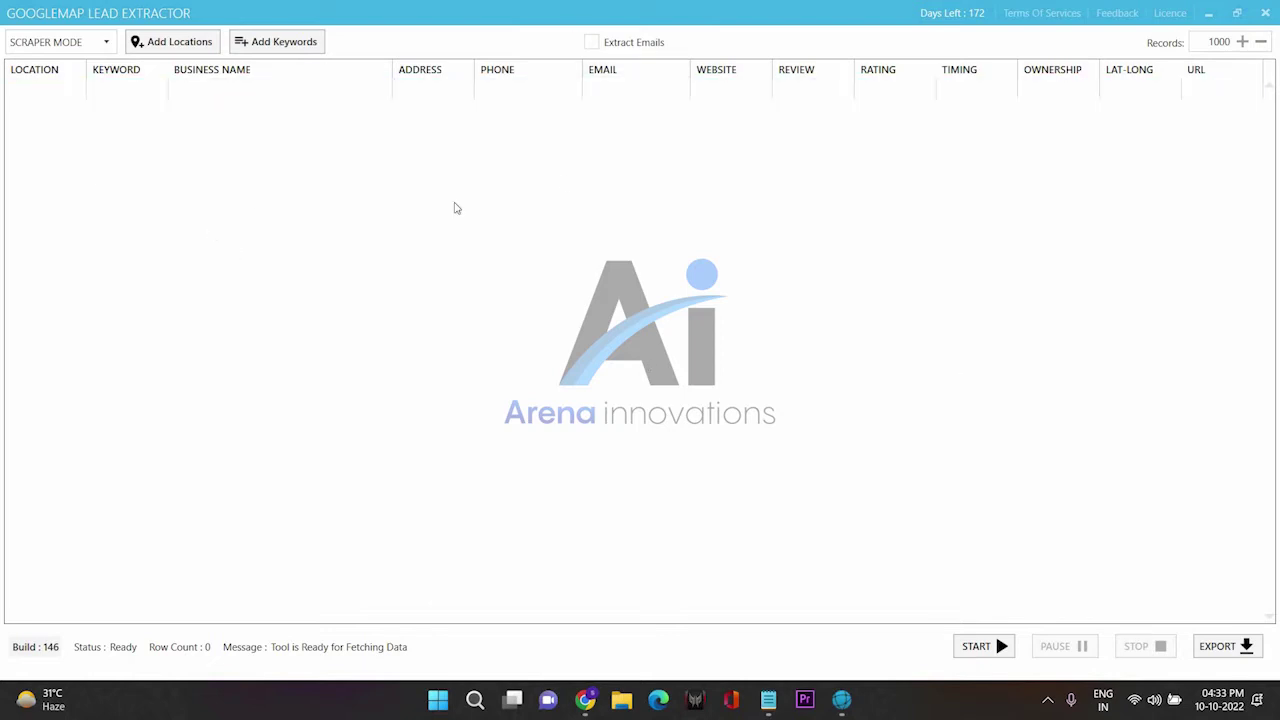
# Clear the existing entries from the locations list and enter Dubai as the first location.
pyautogui.click(174, 48)
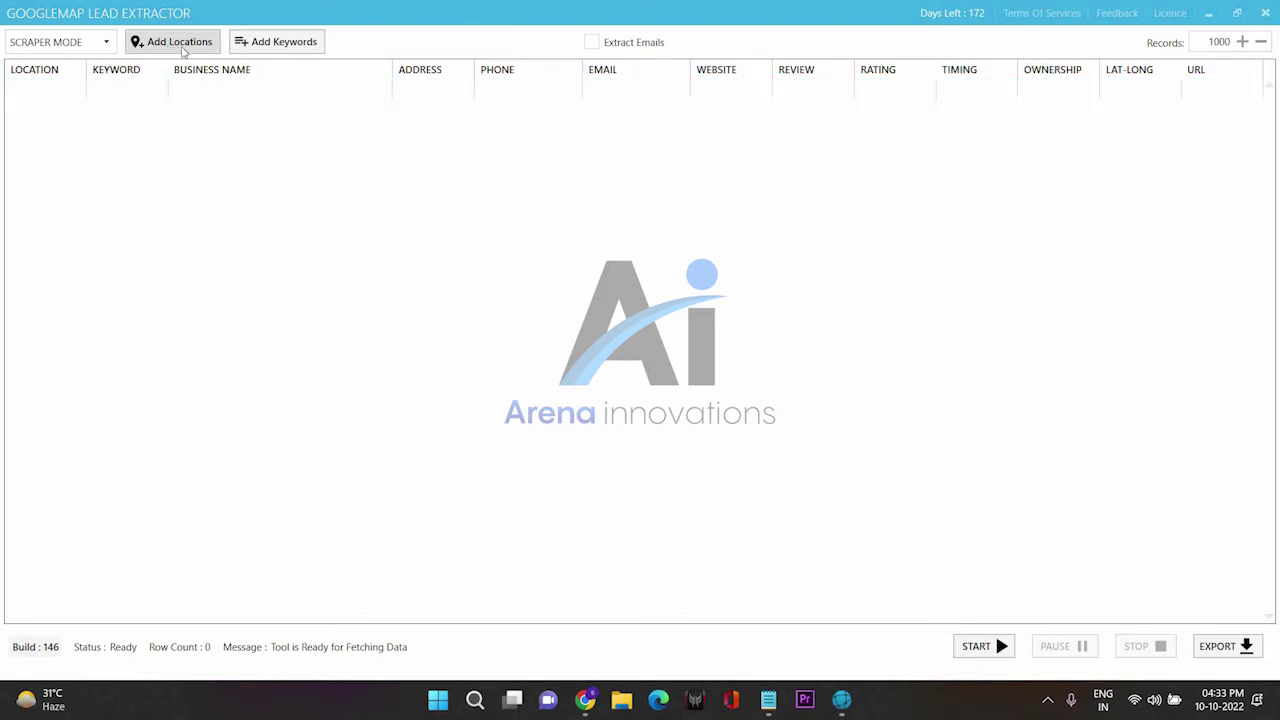
pyautogui.click(174, 48)
pyautogui.moveTo(558, 280); pyautogui.dragTo(461, 238)
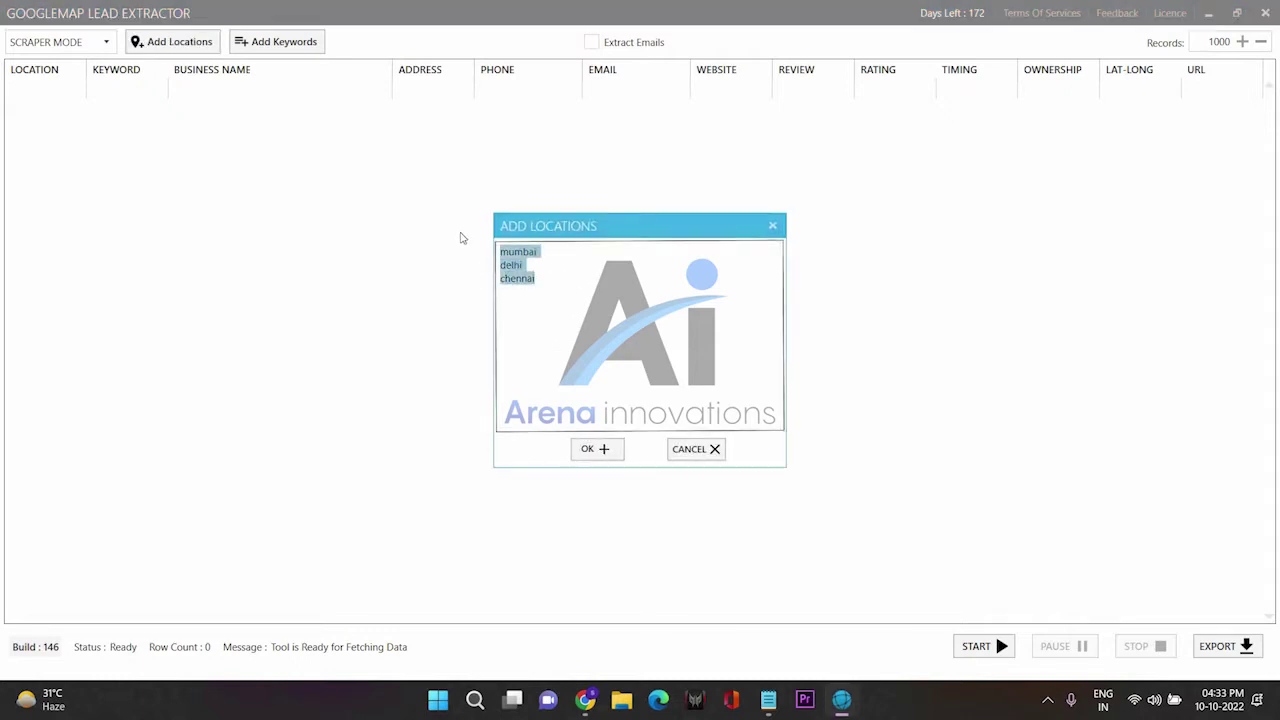
pyautogui.press('BackSpace')
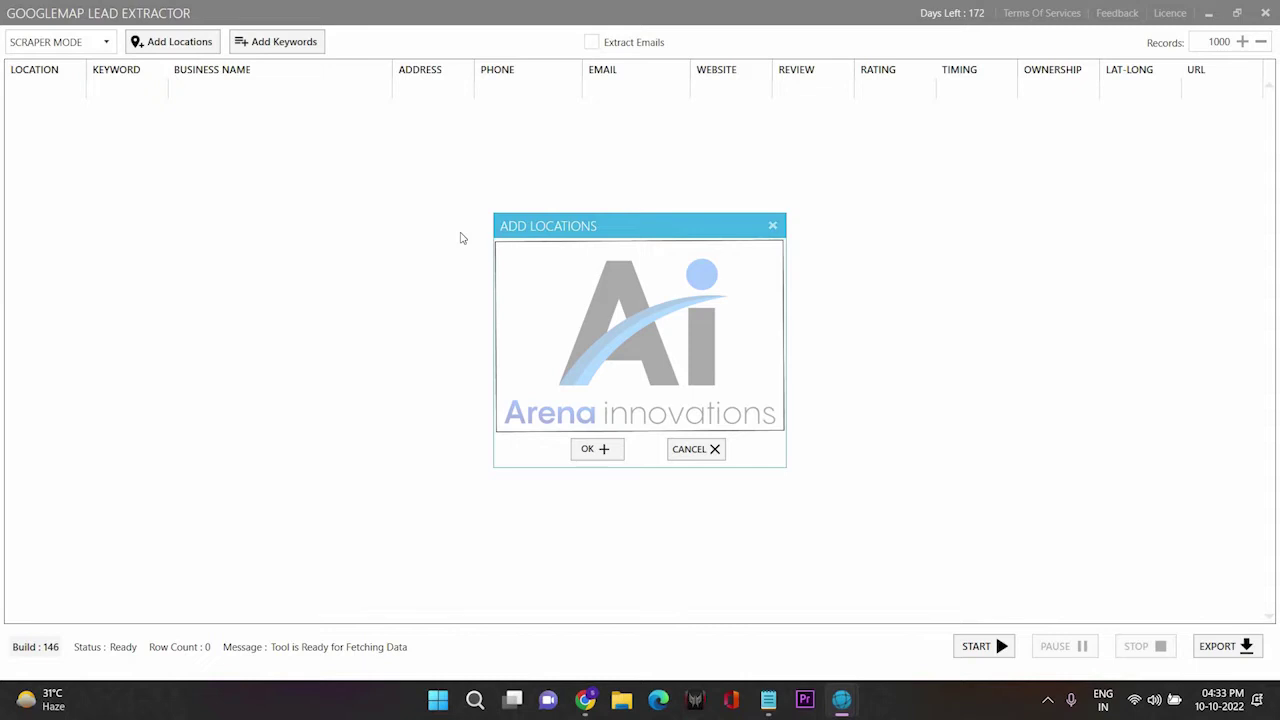
pyautogui.press('capslock')
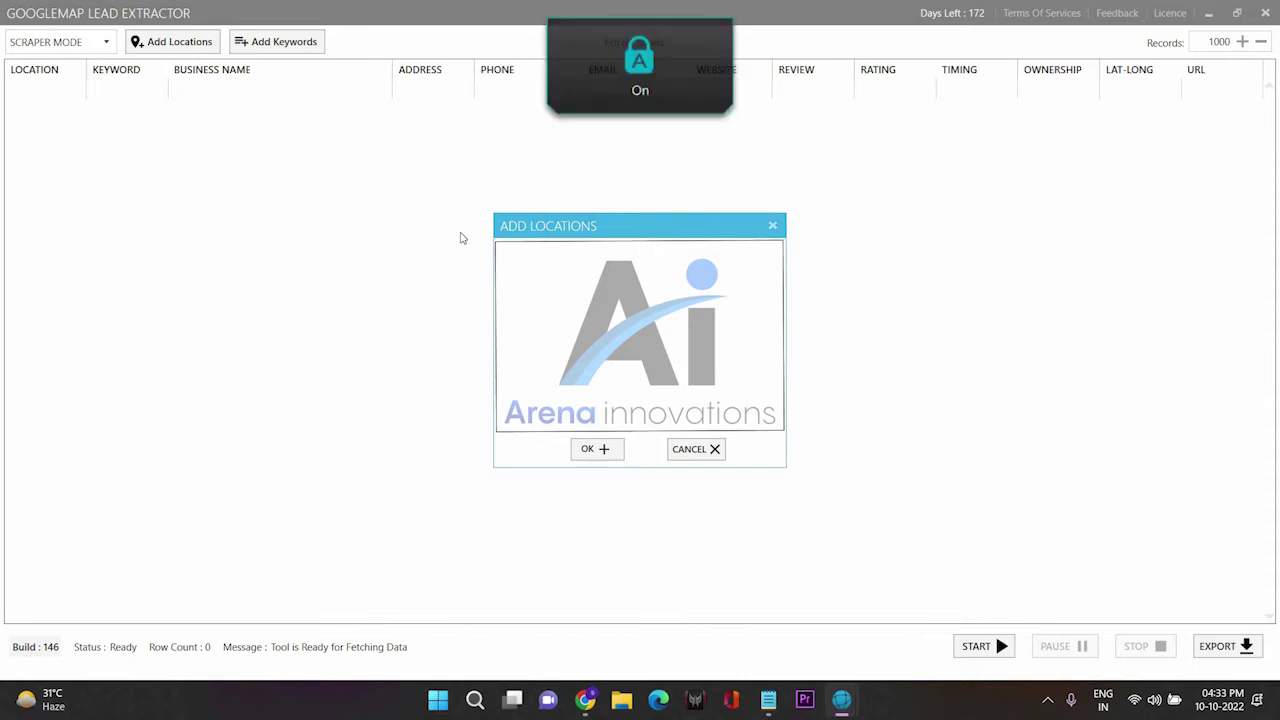
pyautogui.write('D')
pyautogui.press('capslock')
pyautogui.write('ubai')
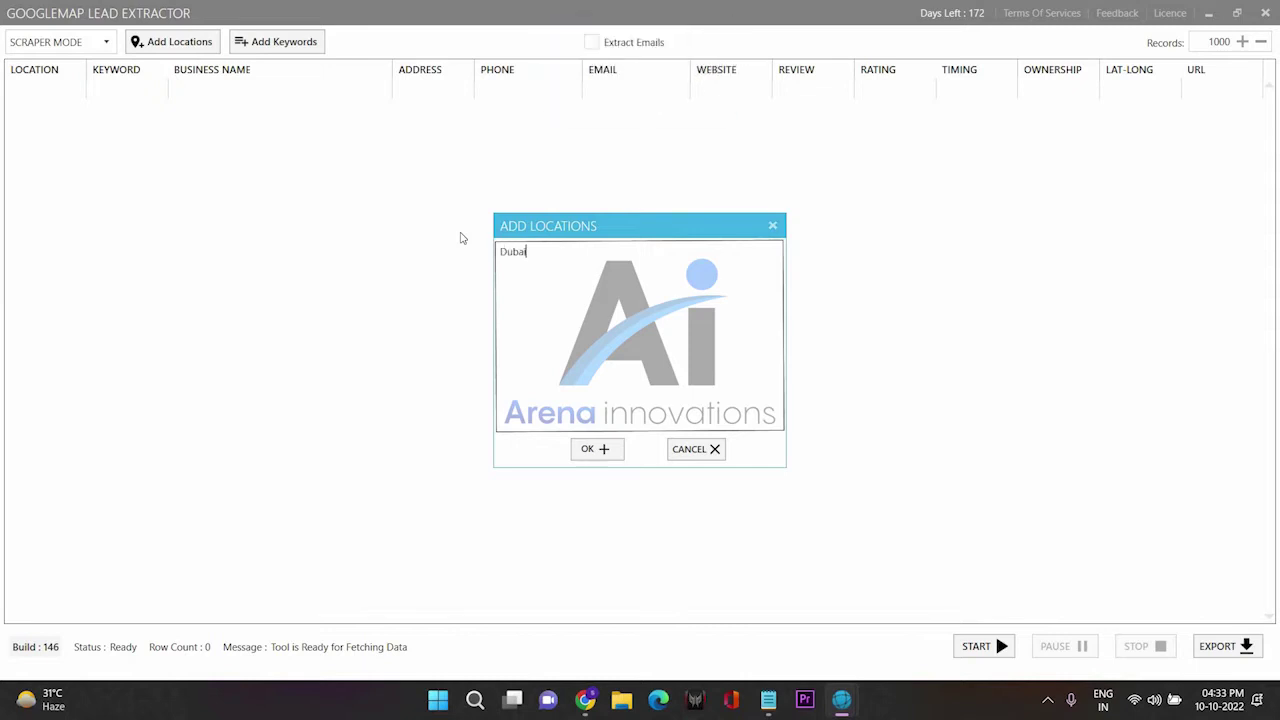
# Add Mumbai and New york on separate lines of the locations list and confirm it.
pyautogui.press('Return')
pyautogui.press('capslock')
pyautogui.write('M')
pyautogui.press('capslock')
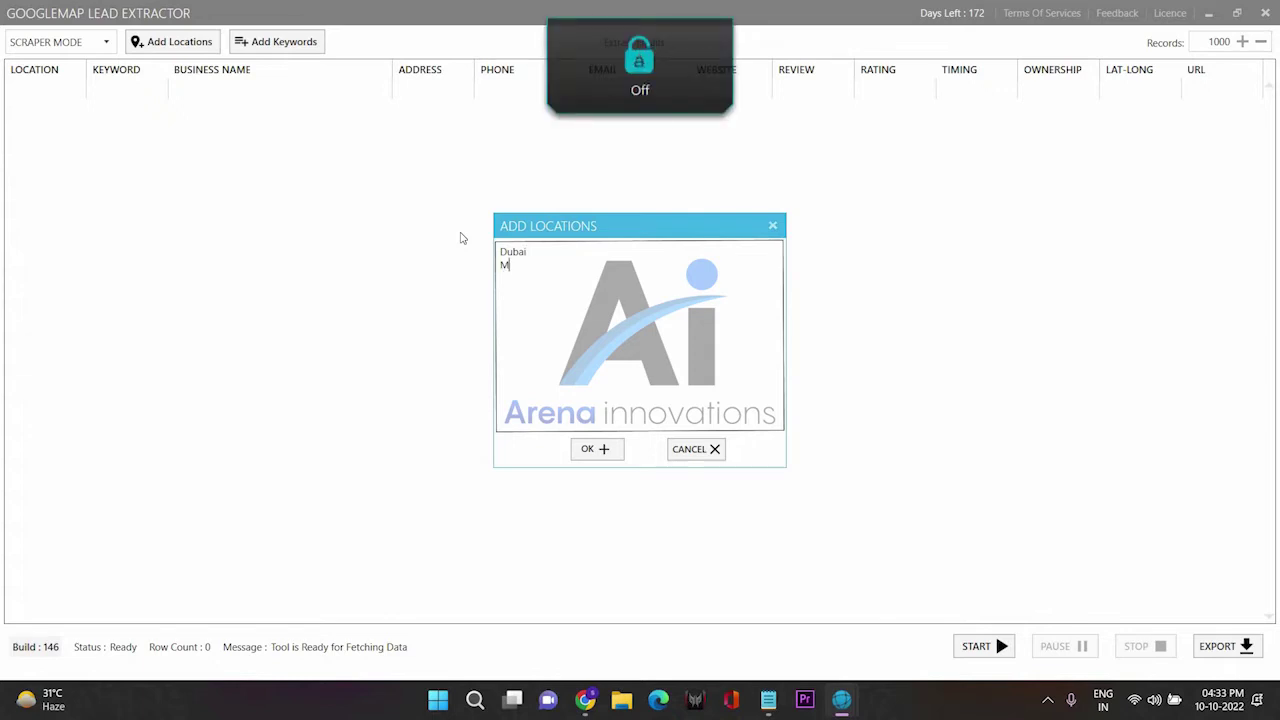
pyautogui.write('umbai')
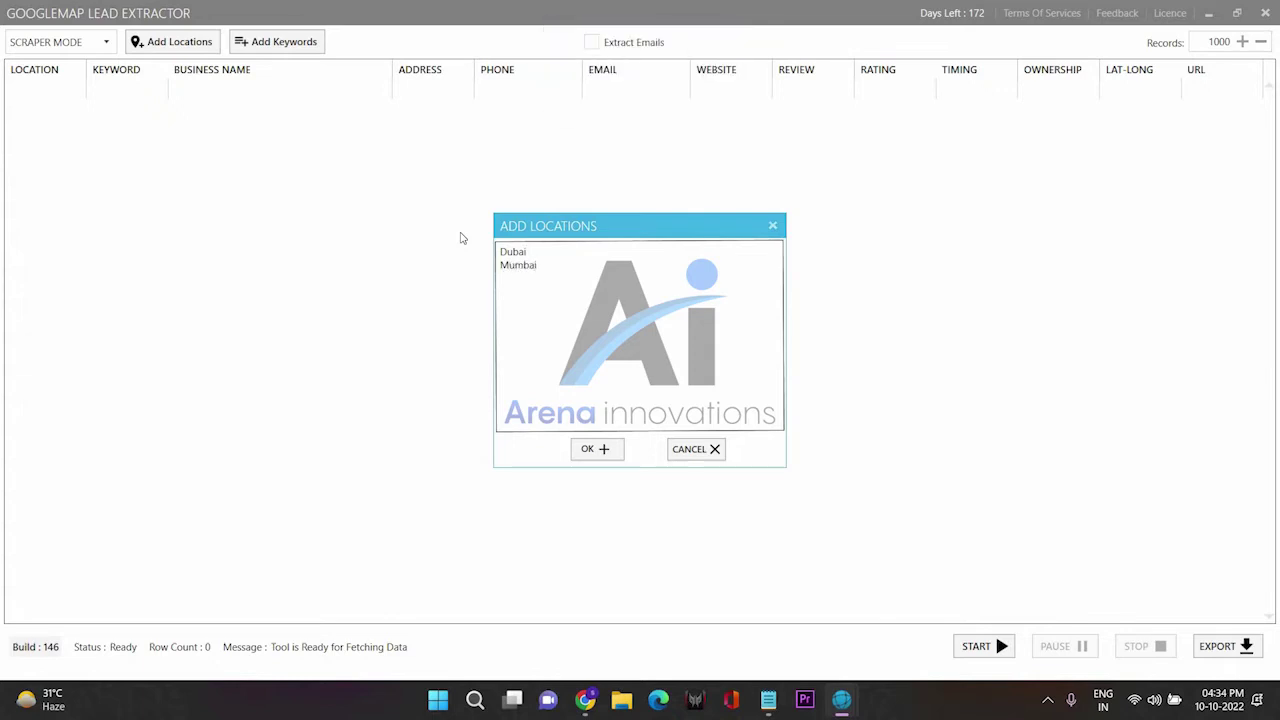
pyautogui.press('Return')
pyautogui.press('capslock')
pyautogui.write('N')
pyautogui.press('capslock')
pyautogui.write('e')
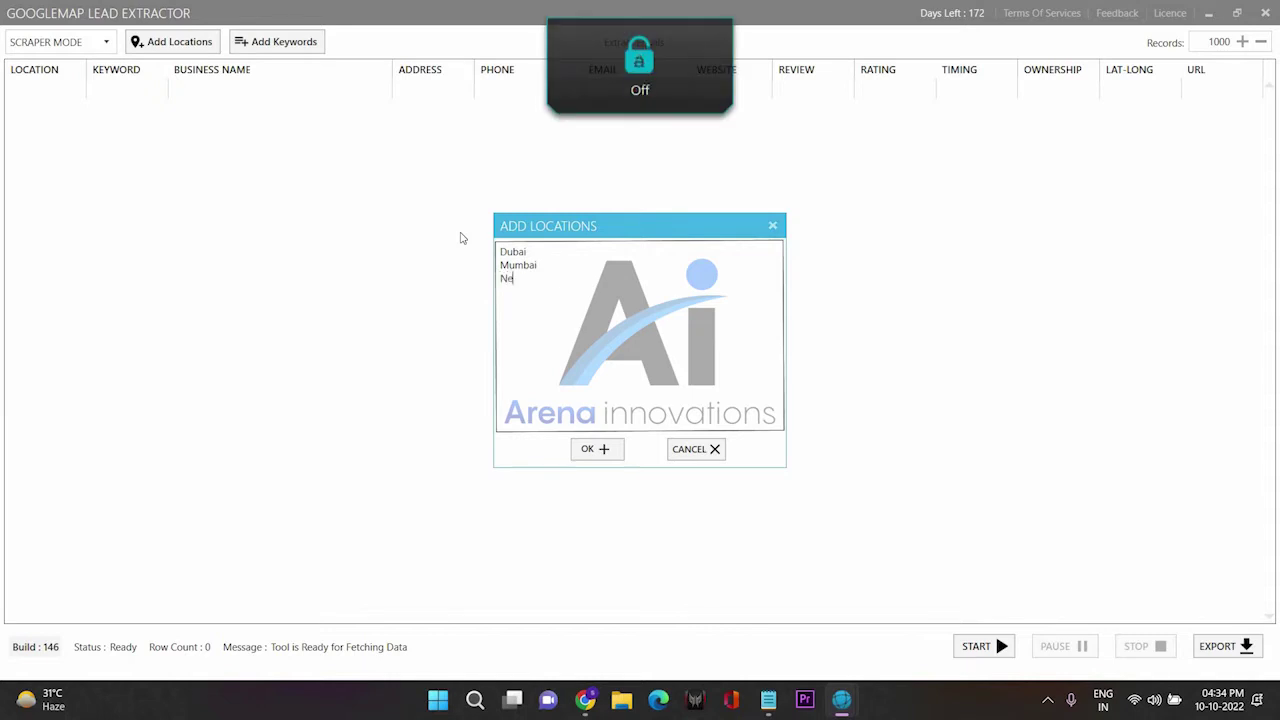
pyautogui.write('w york')
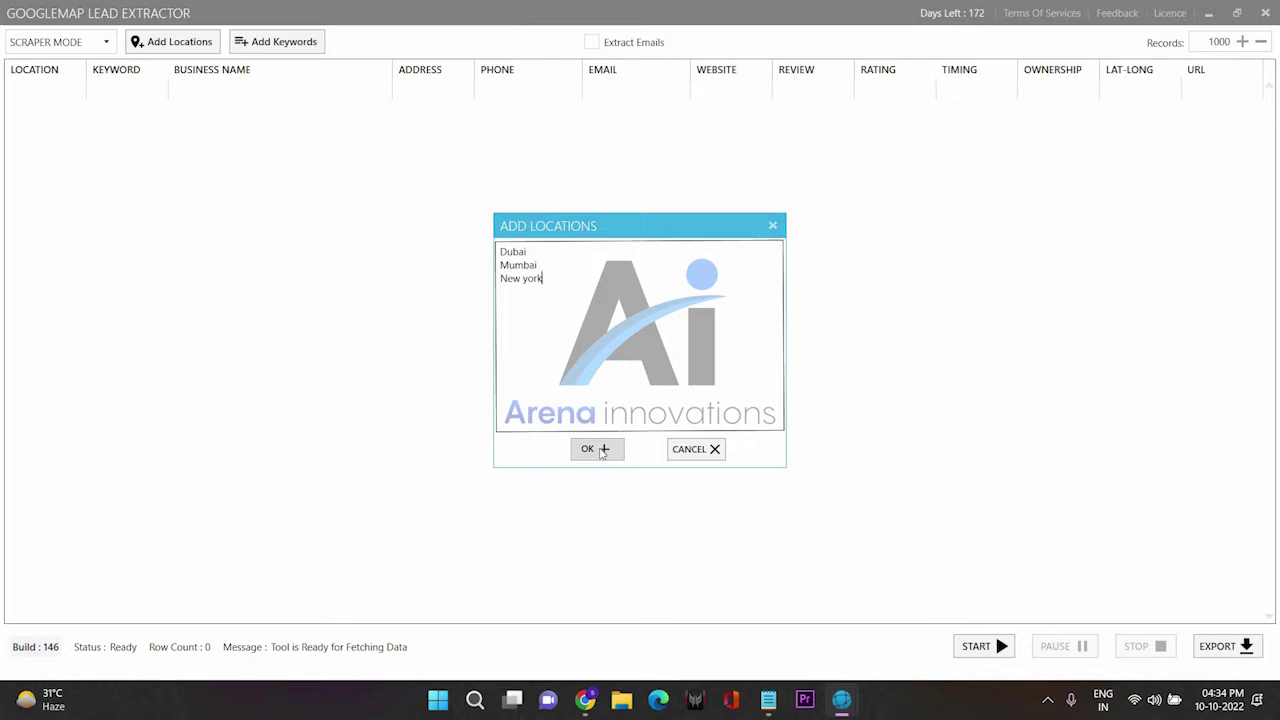
pyautogui.click(602, 452)
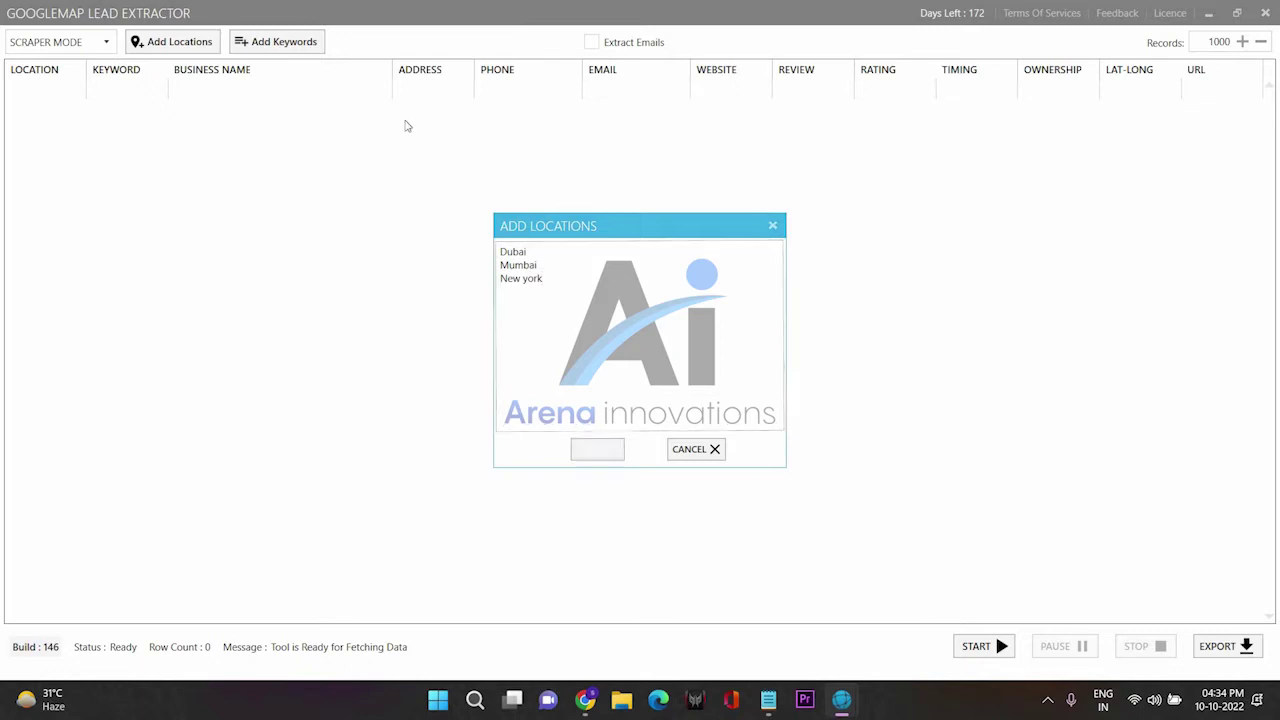
# Accept the keywords doctors, digital marketing and shoes stores, and start the scrape with email extraction enabled.
pyautogui.click(284, 43)
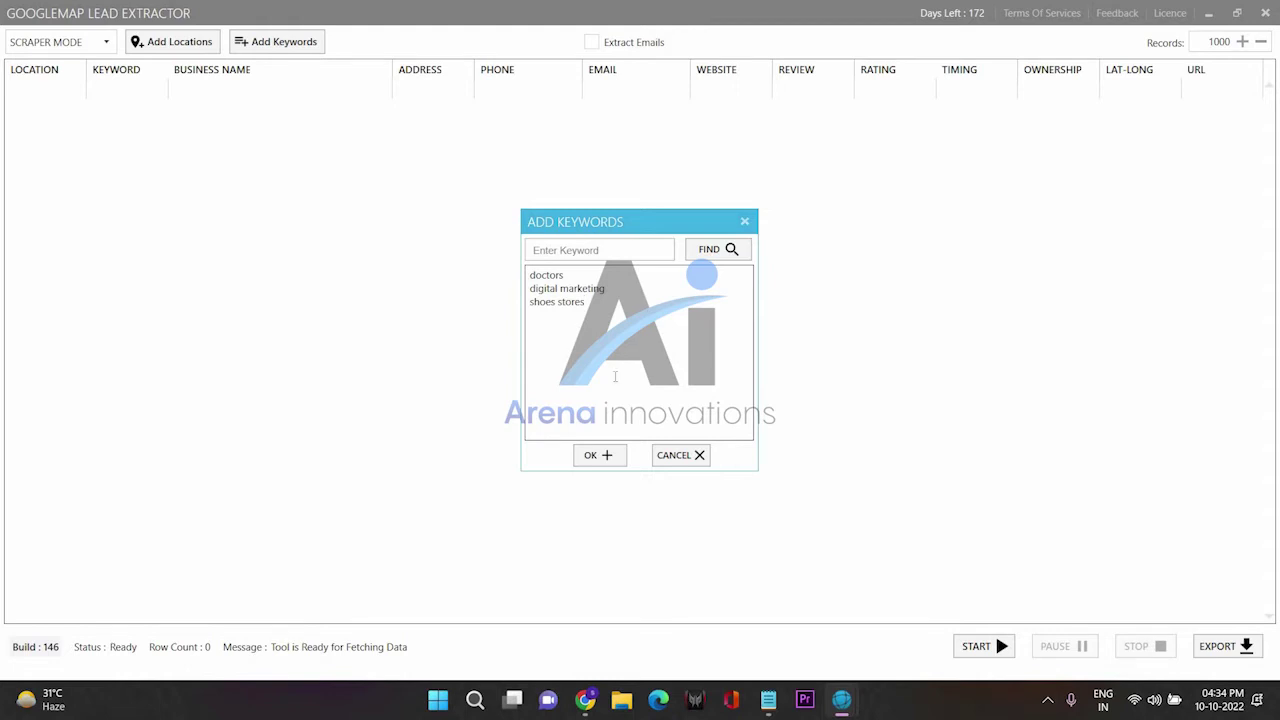
pyautogui.click(596, 456)
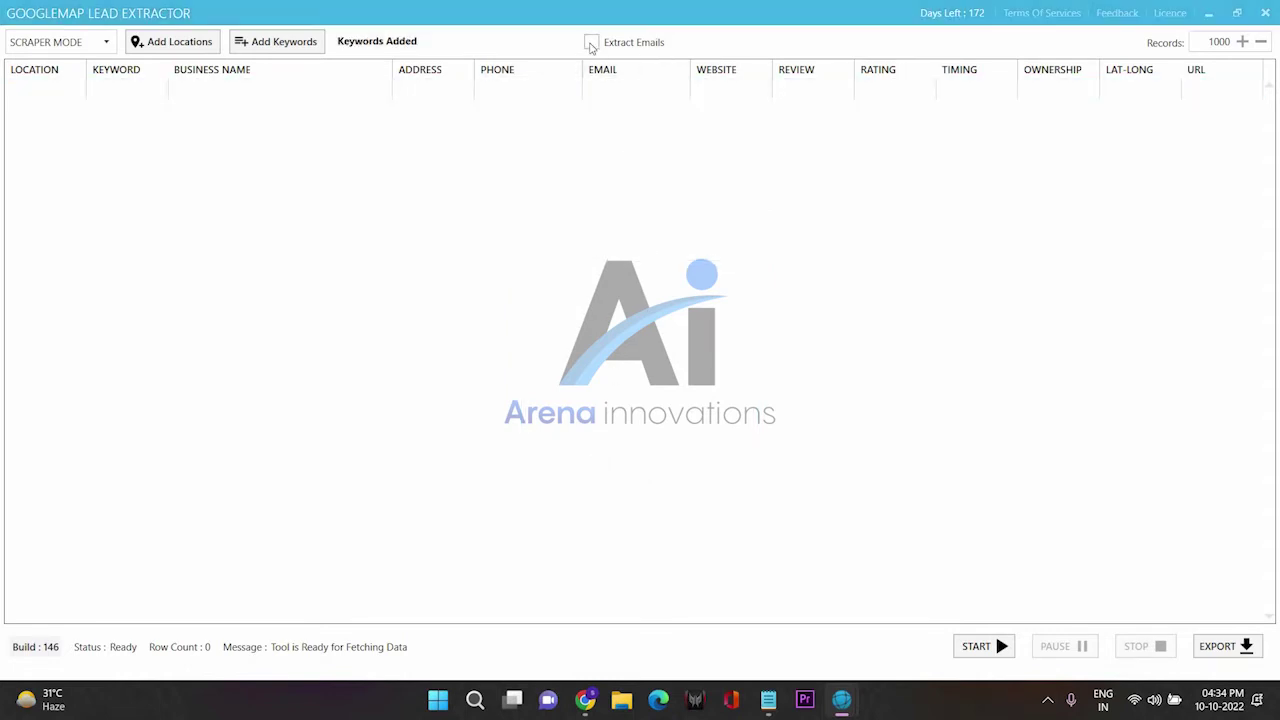
pyautogui.click(591, 43)
pyautogui.click(979, 648)
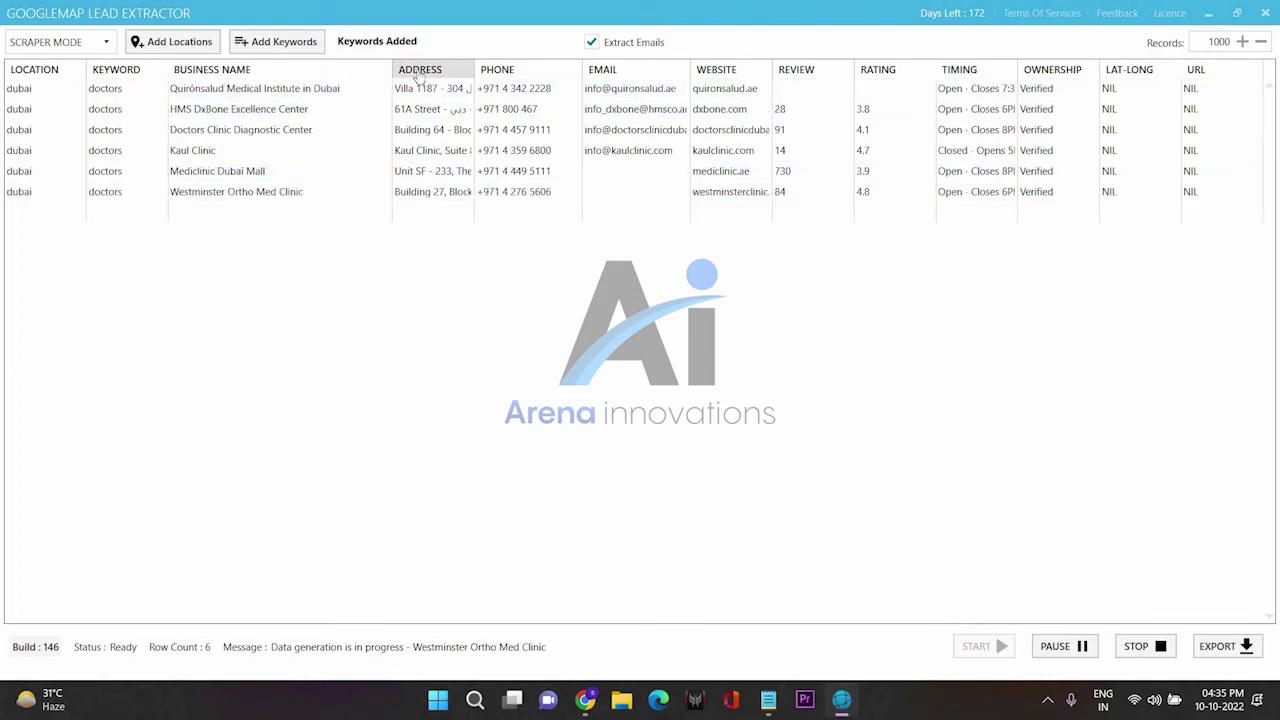
# Adjust the widths of the Address, Email and Website columns in the results table.
pyautogui.moveTo(474, 68); pyautogui.dragTo(668, 117)
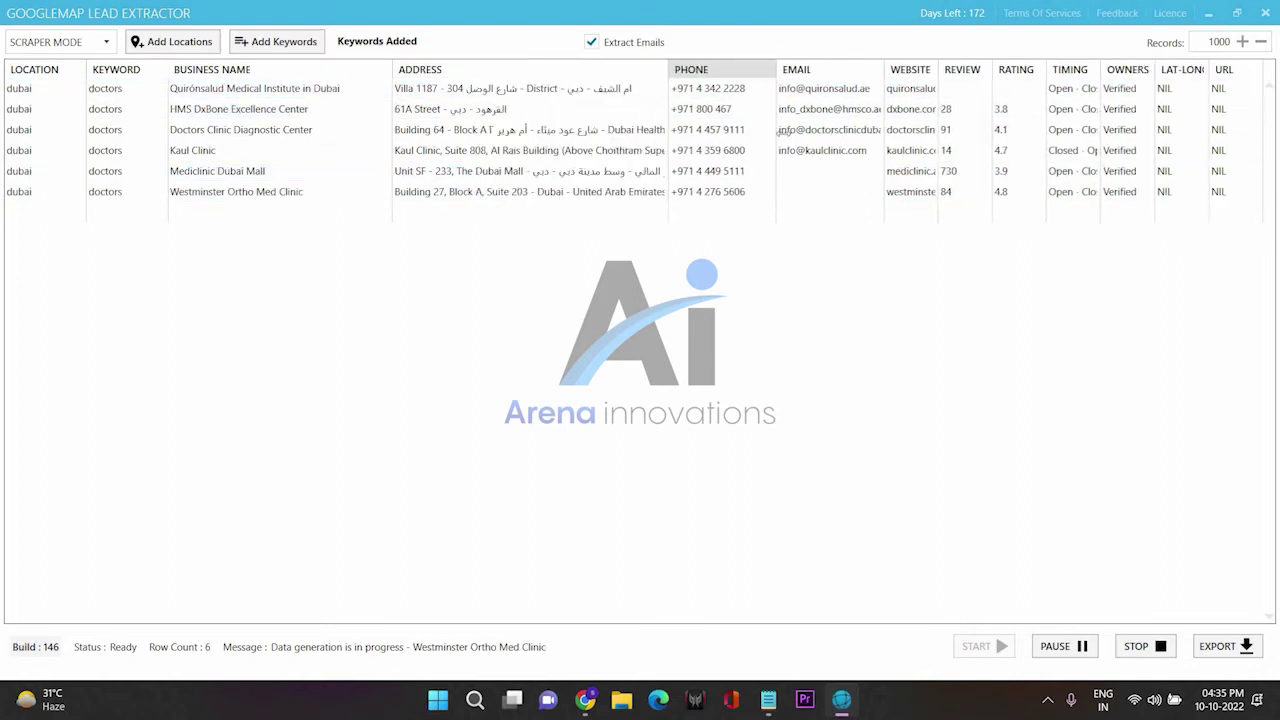
pyautogui.moveTo(778, 130); pyautogui.dragTo(614, 72)
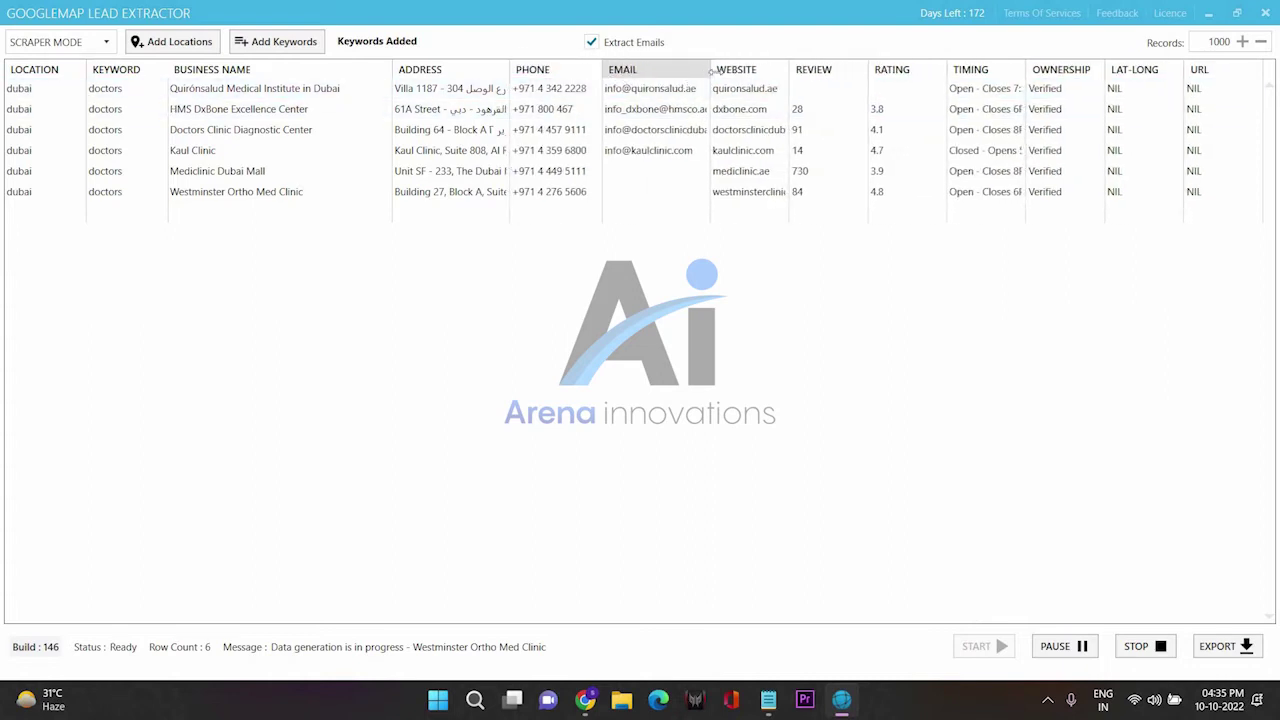
pyautogui.moveTo(710, 70); pyautogui.dragTo(738, 70)
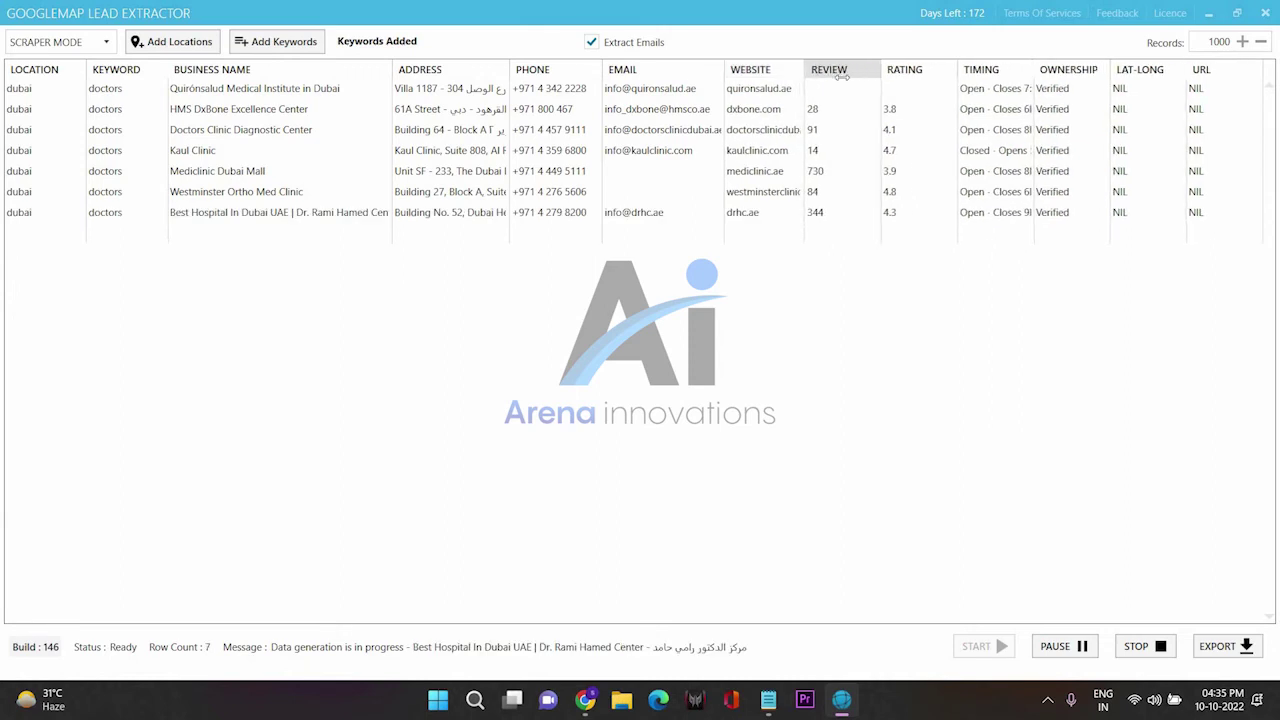
pyautogui.moveTo(842, 77); pyautogui.dragTo(829, 70)
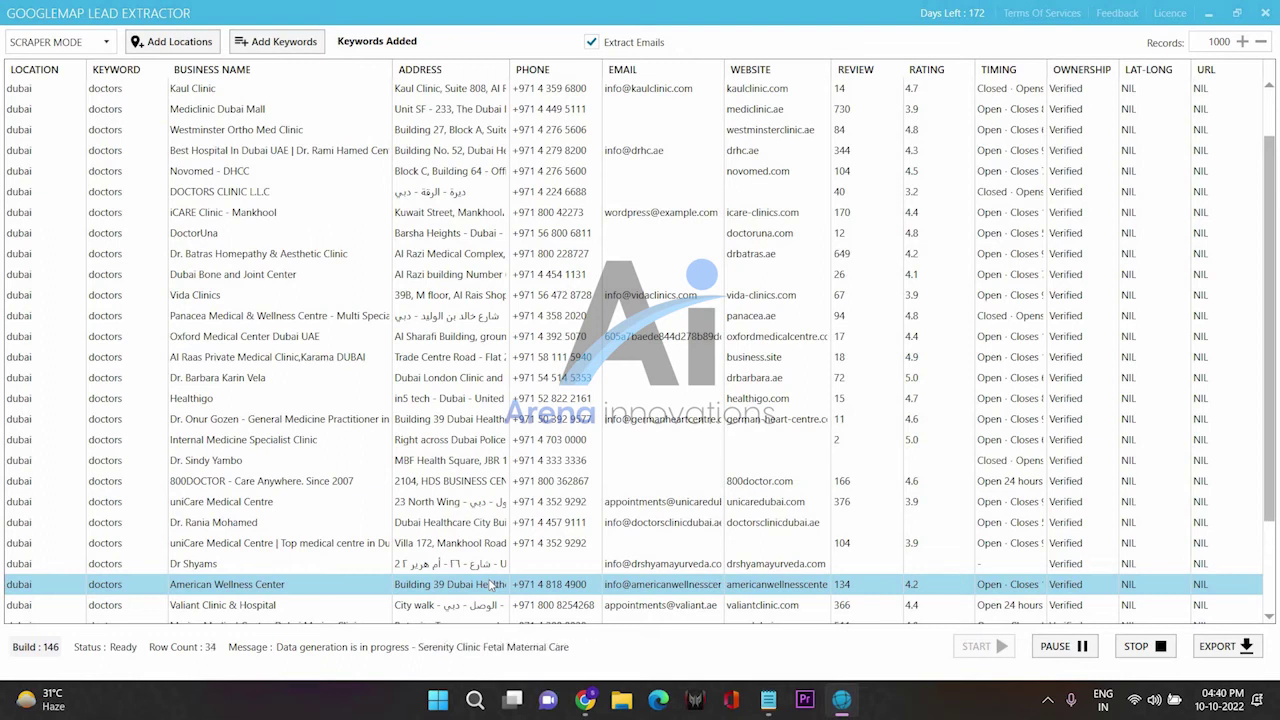
# Look through the extracted Dubai doctors leads from the first rows to the latest ones.
pyautogui.scroll(-2, 500, 578)
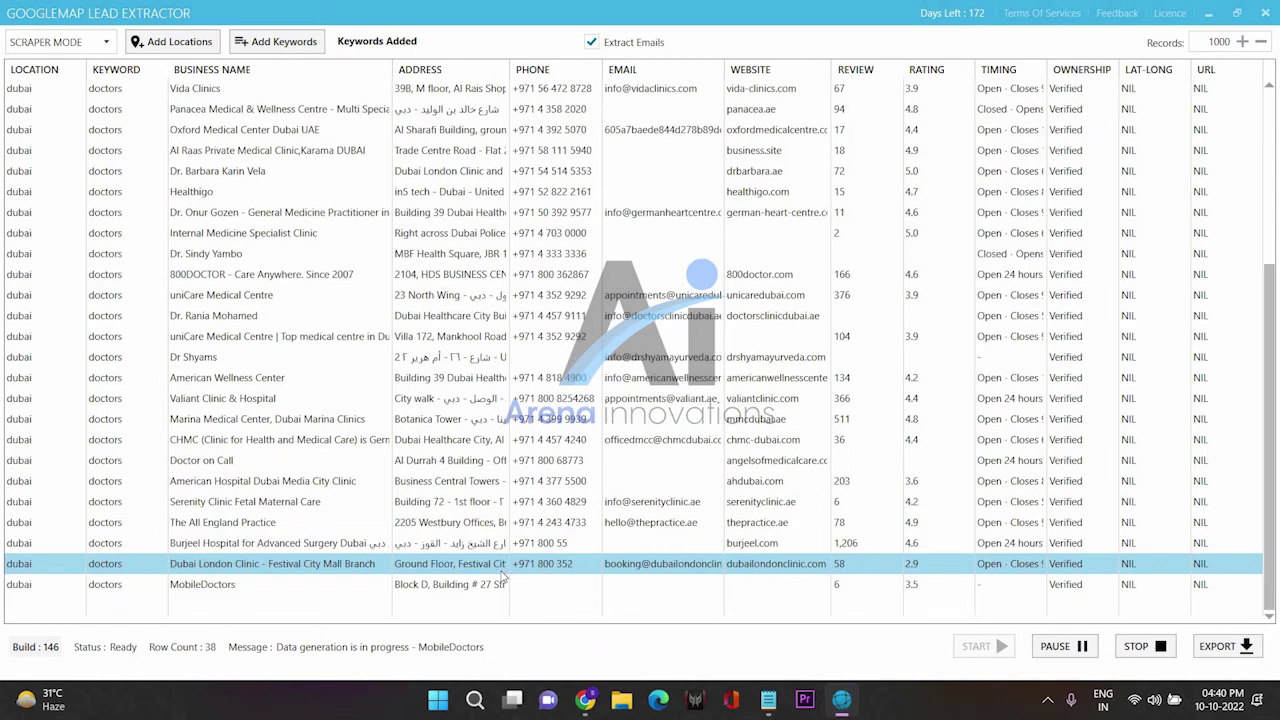
pyautogui.click(513, 315)
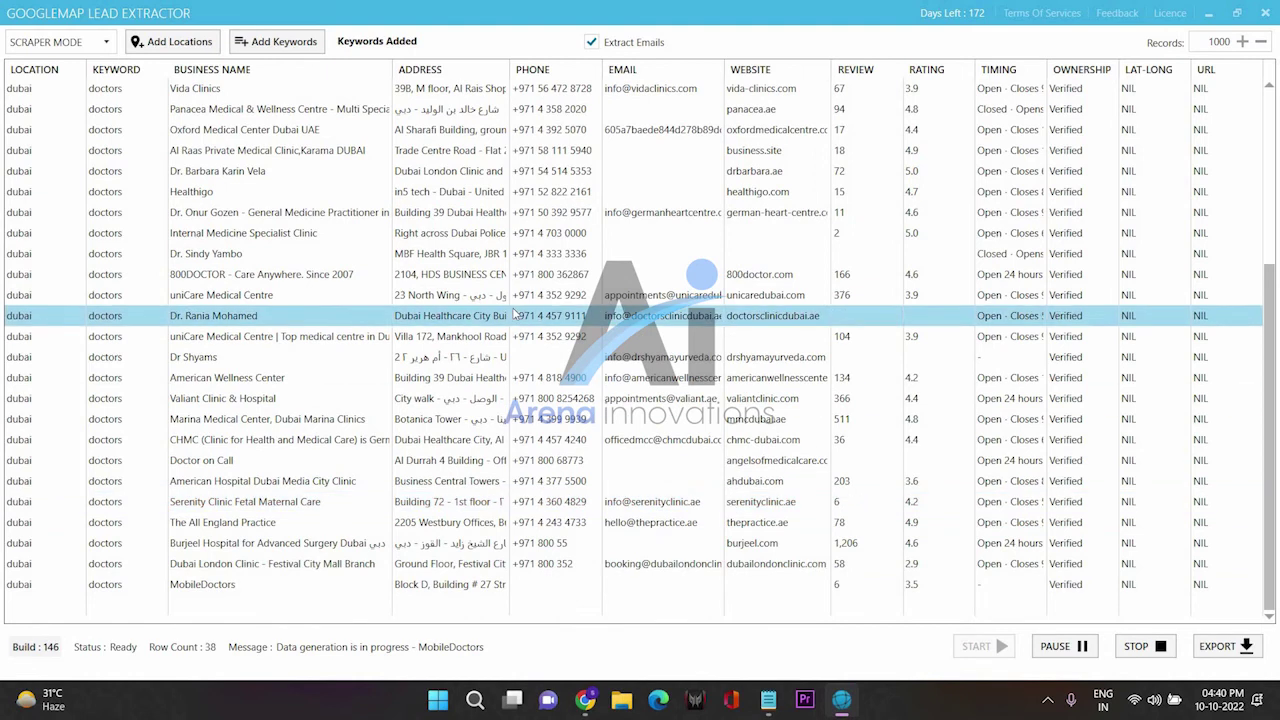
pyautogui.click(534, 329)
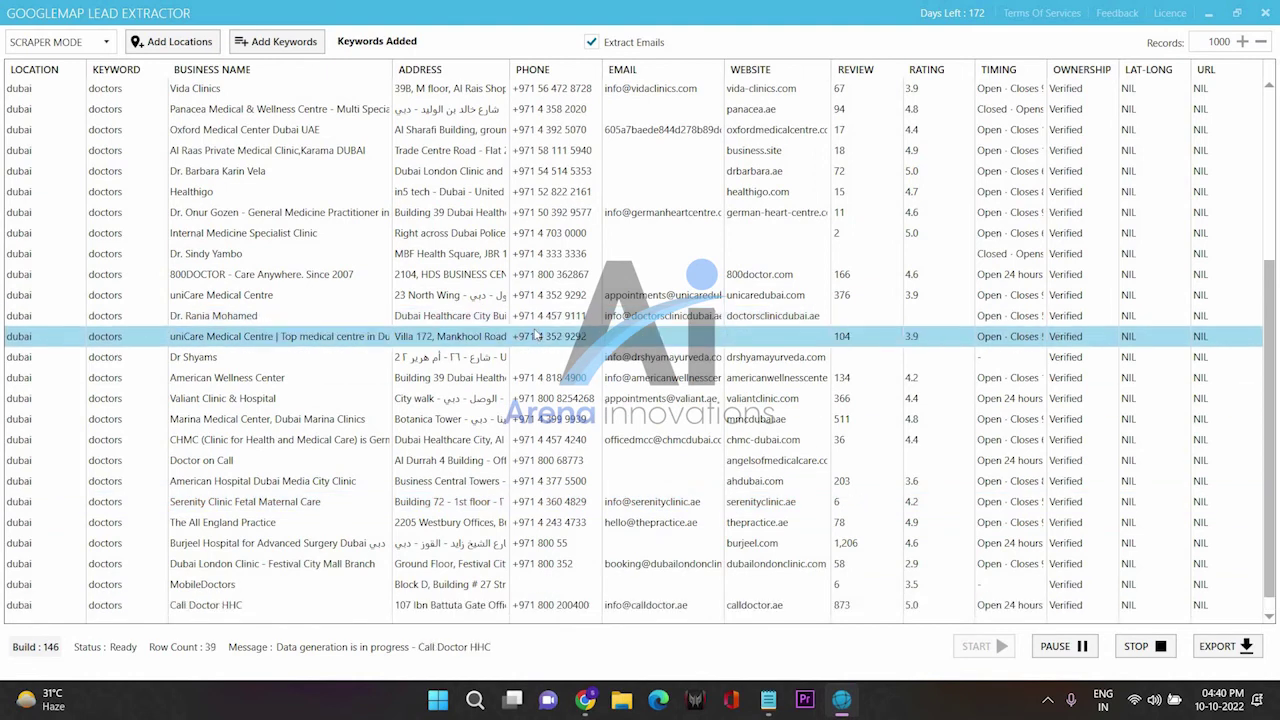
pyautogui.click(534, 329)
pyautogui.scroll(2, 534, 329)
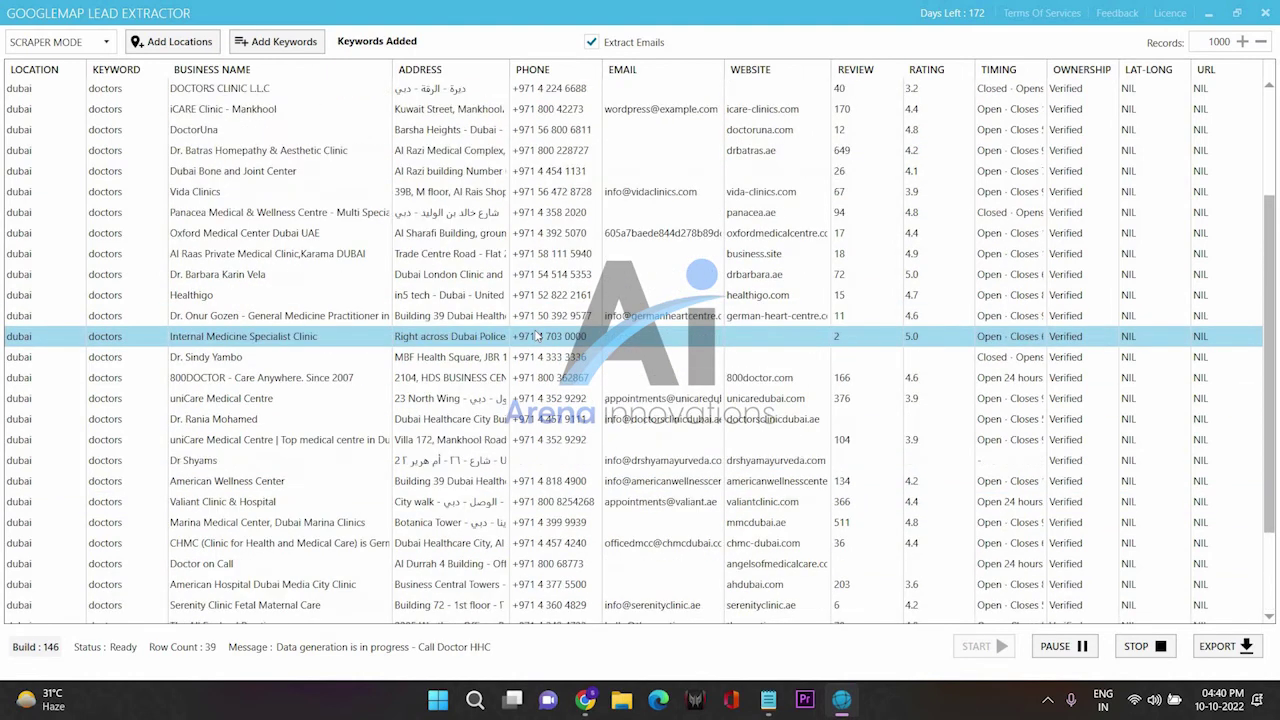
pyautogui.scroll(3, 537, 336)
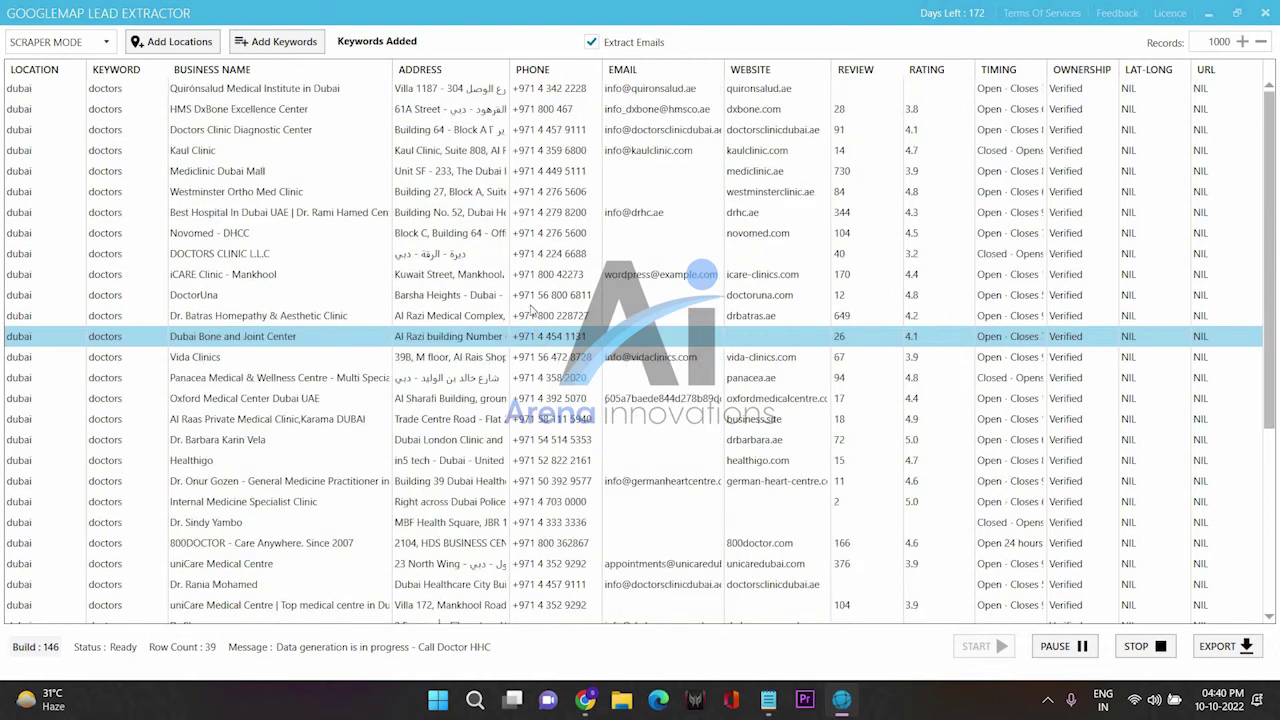
pyautogui.scroll(-5, 530, 310)
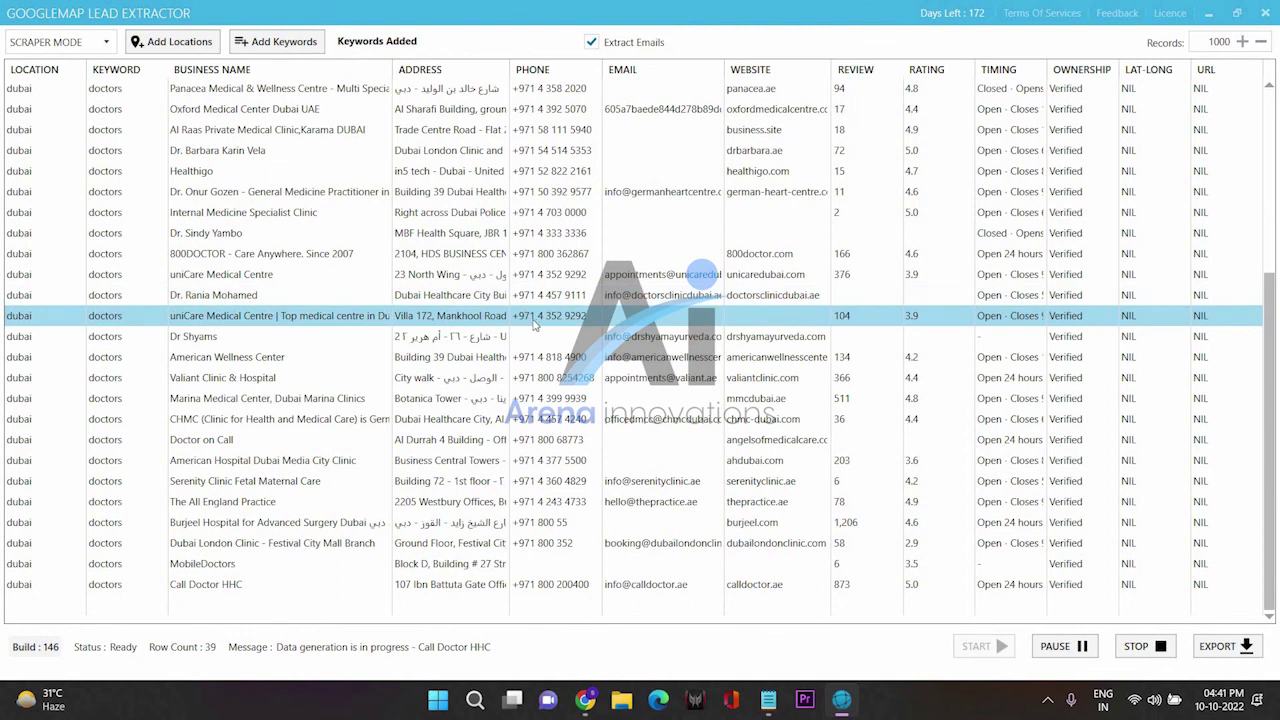
# Stop the data extraction and export the collected leads.
pyautogui.click(1149, 648)
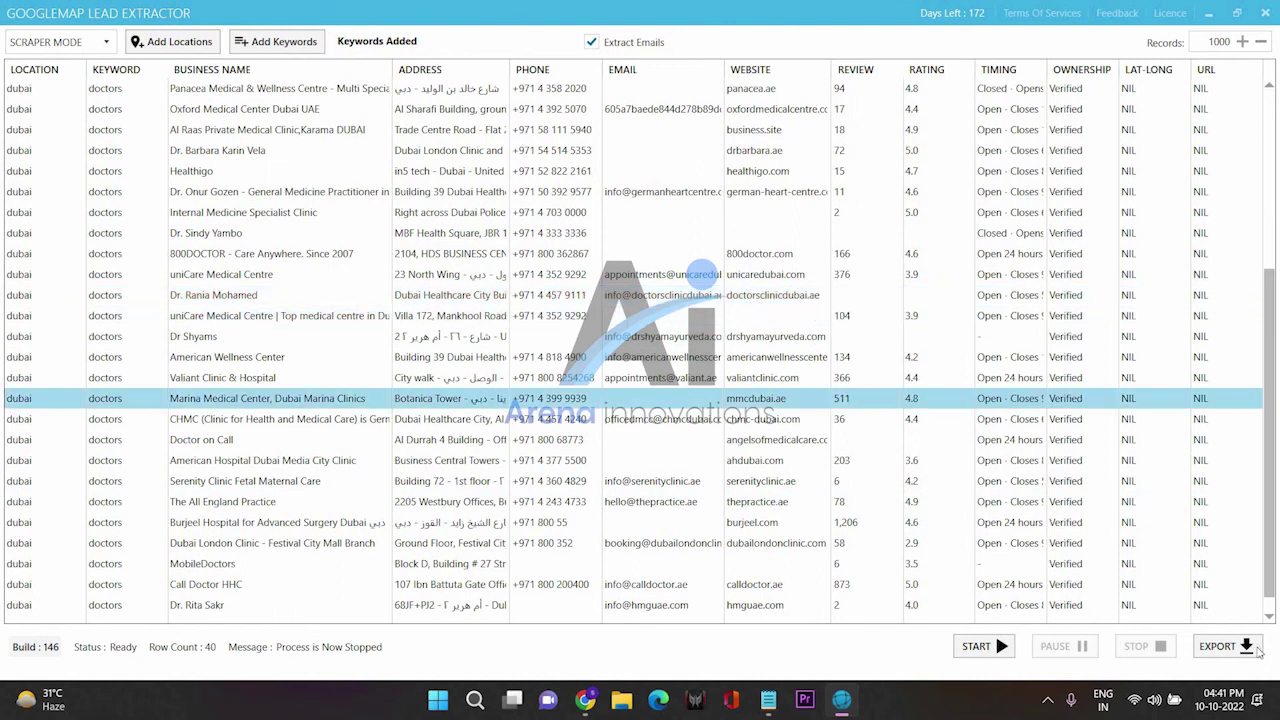
pyautogui.click(1224, 652)
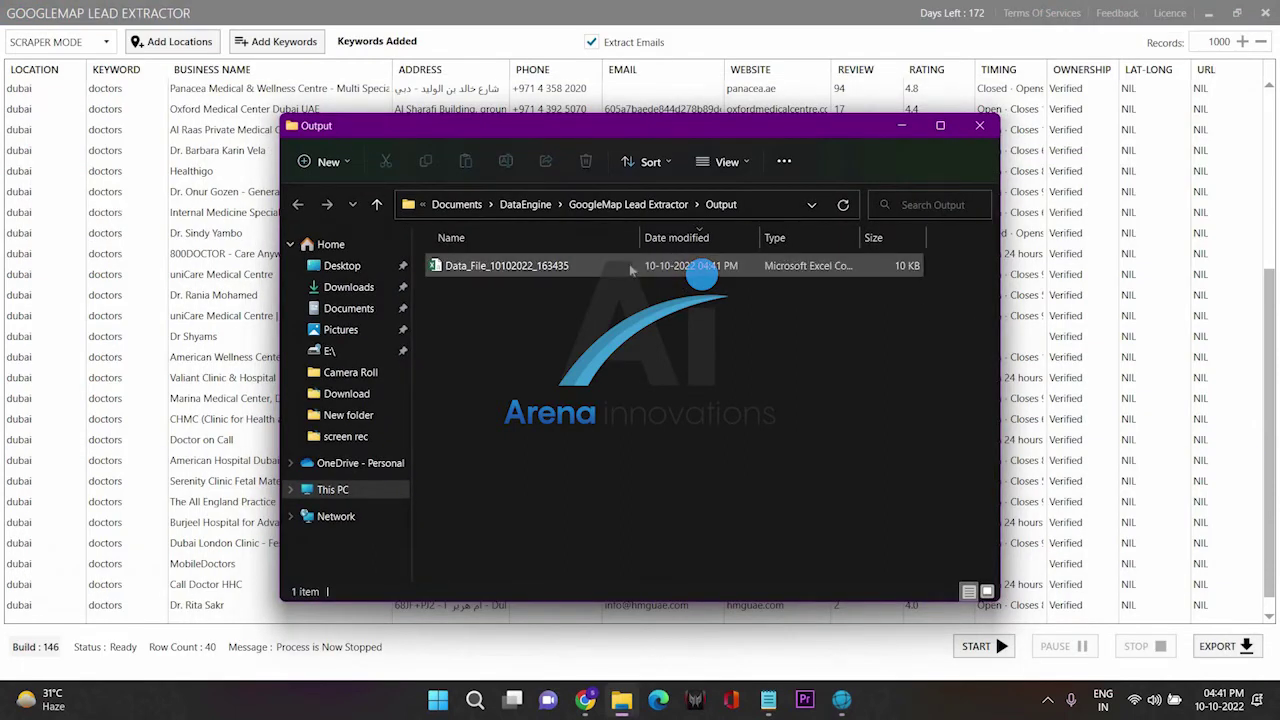
# Open the exported file Data_File_10102022_163435 in Excel and autofit its Business_Name and Address columns.
pyautogui.doubleClick(630, 268)
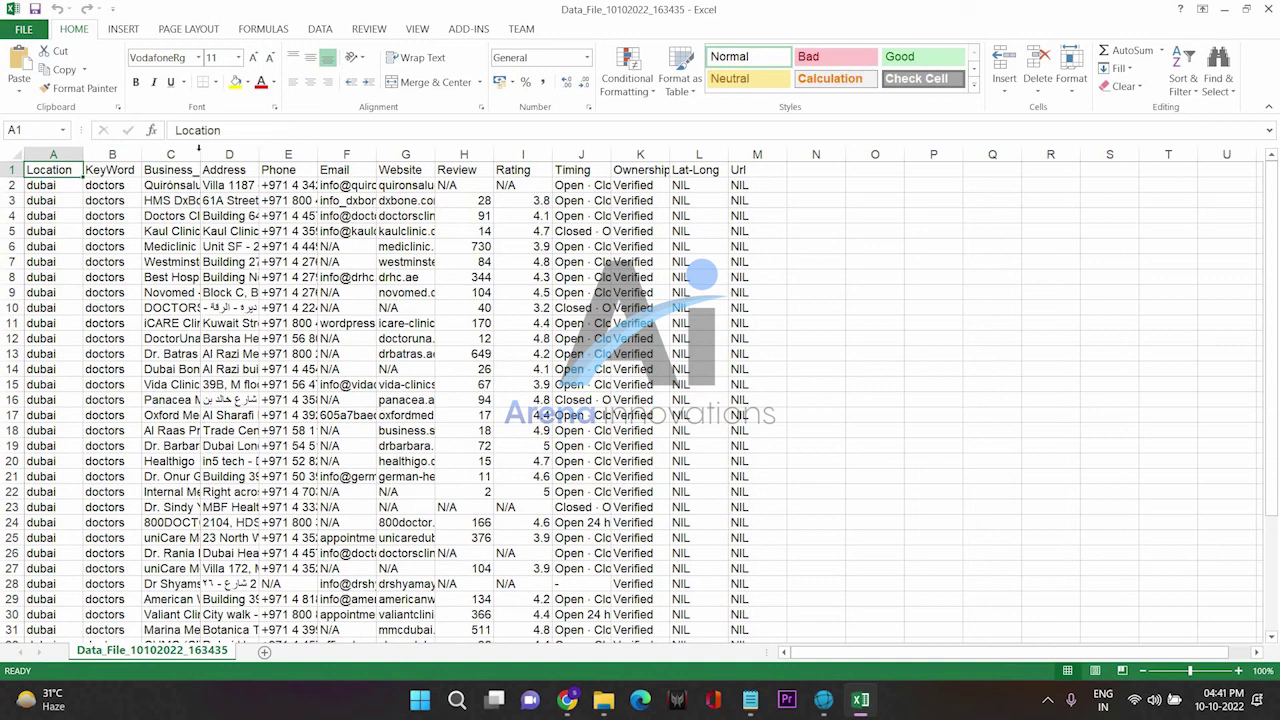
pyautogui.doubleClick(198, 153)
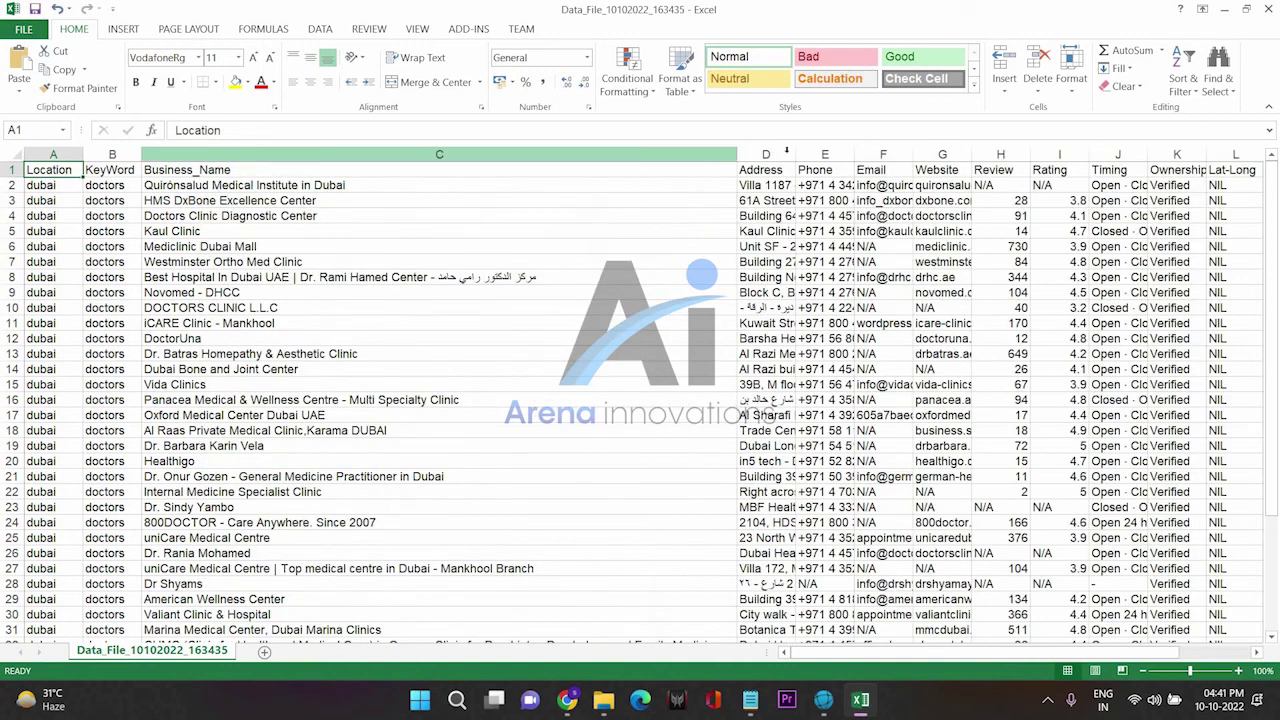
pyautogui.doubleClick(797, 154)
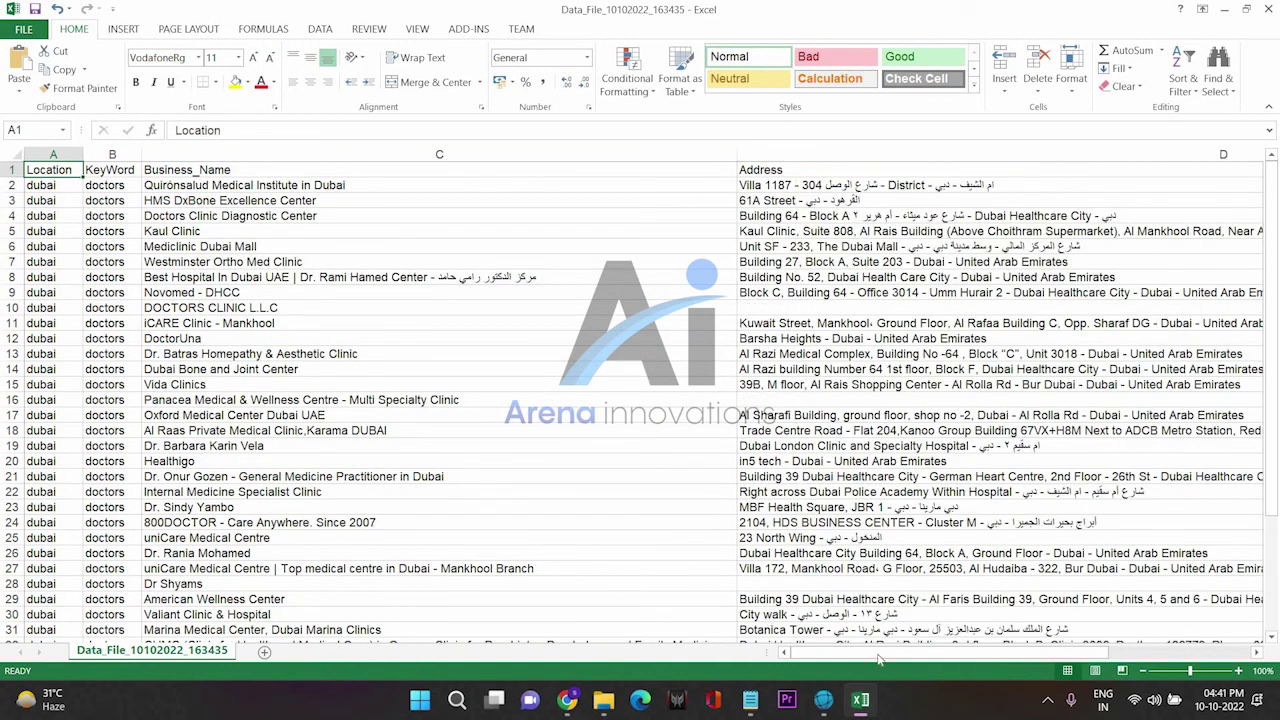
pyautogui.moveTo(893, 660); pyautogui.dragTo(1085, 638)
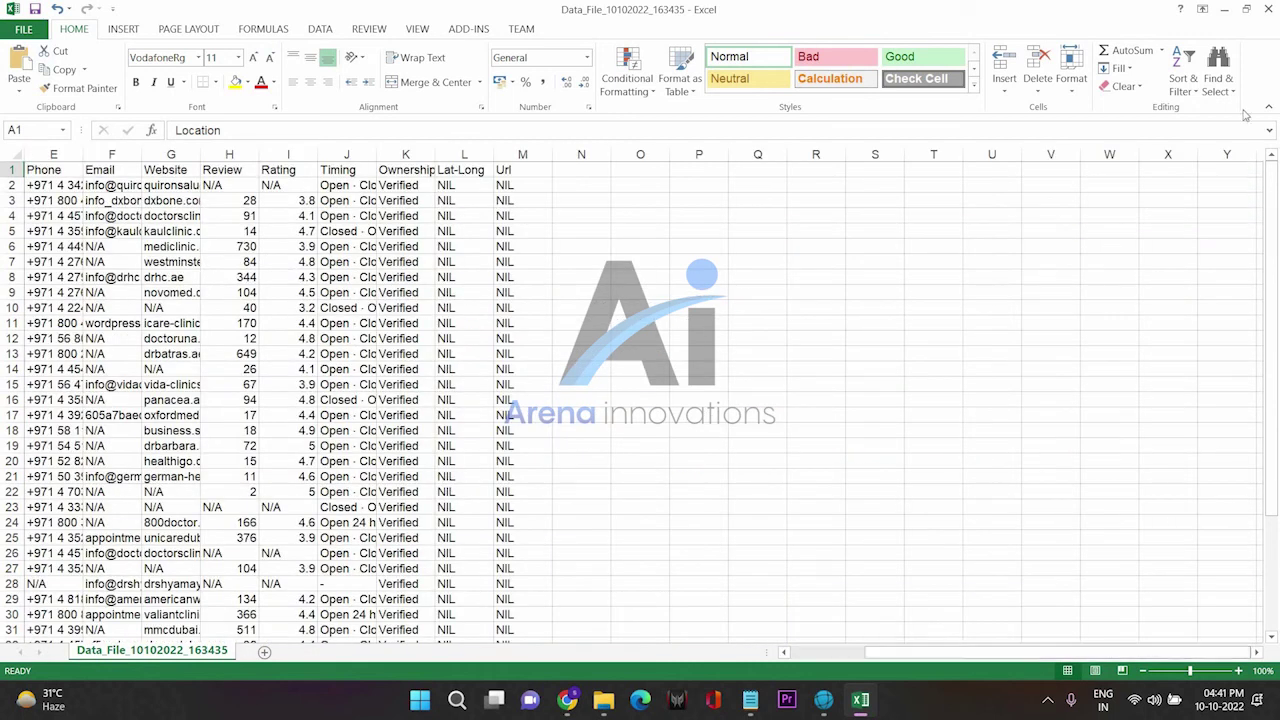
# Minimize the Excel workbook and the Output folder window to return to GoogleMap Lead Extractor.
pyautogui.click(1225, 10)
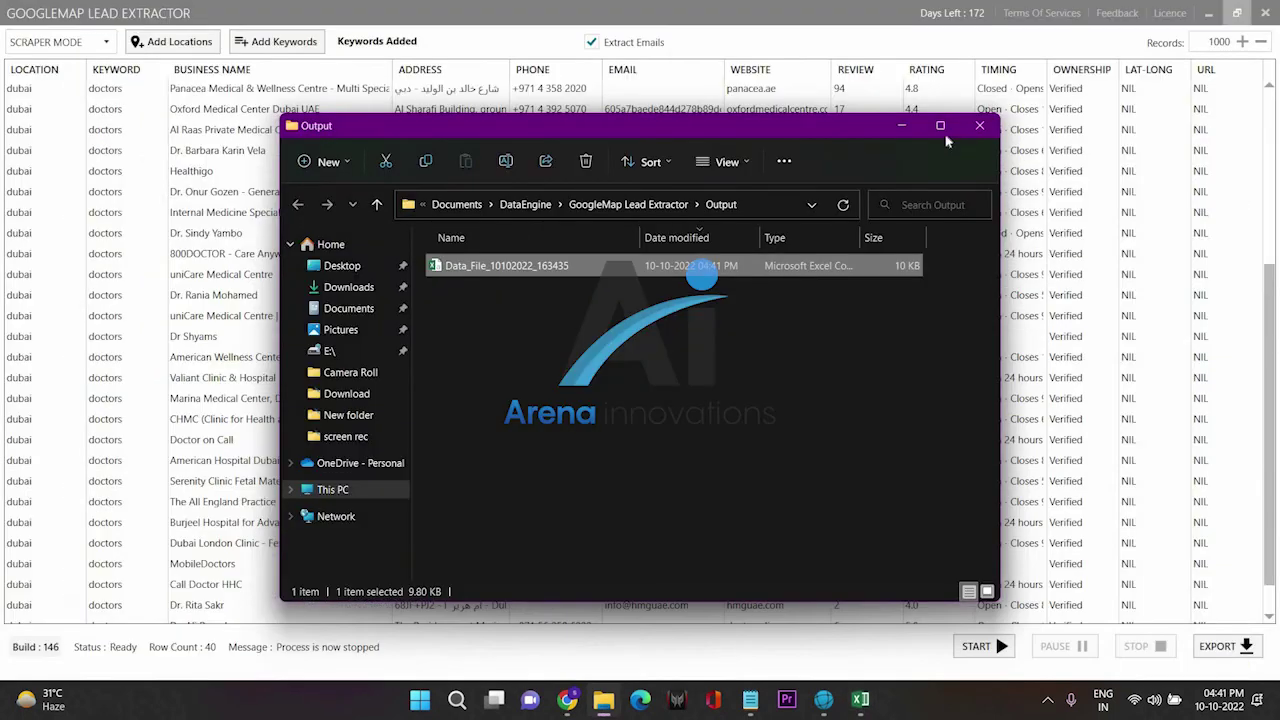
pyautogui.click(899, 127)
pyautogui.press('Down')
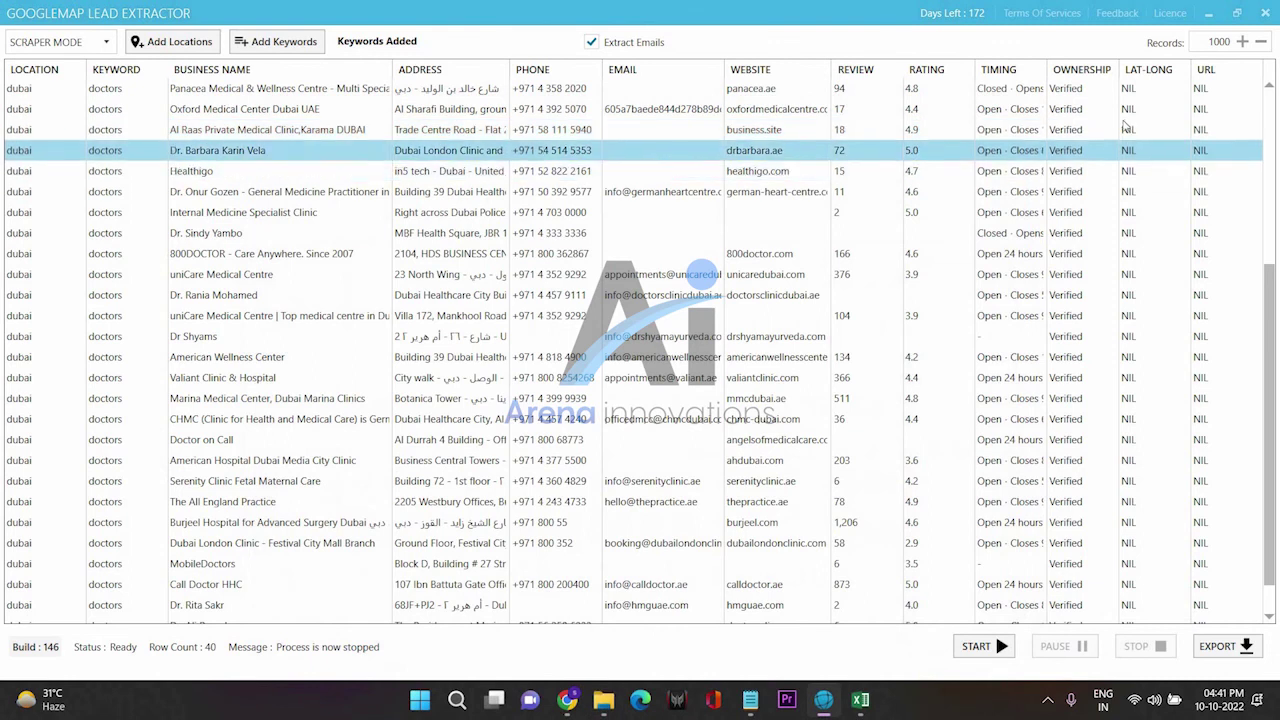
pyautogui.press('Up')
pyautogui.press('Up')
pyautogui.click(1213, 41)
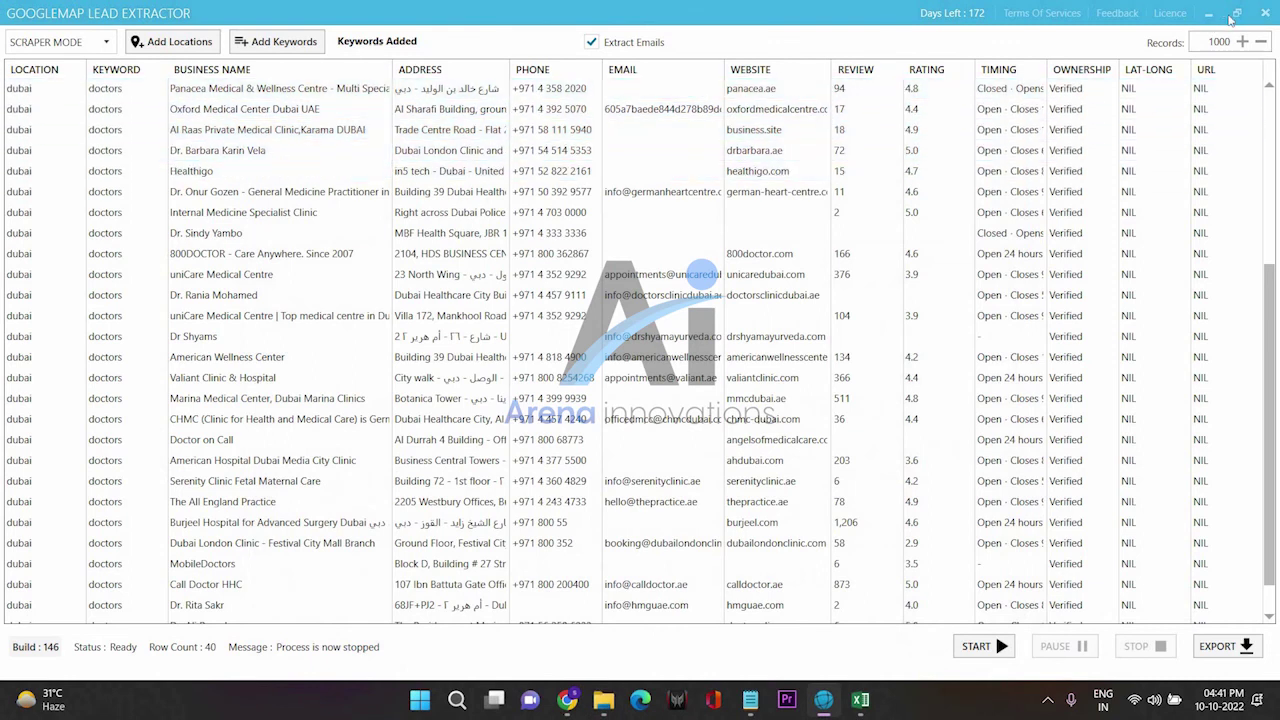